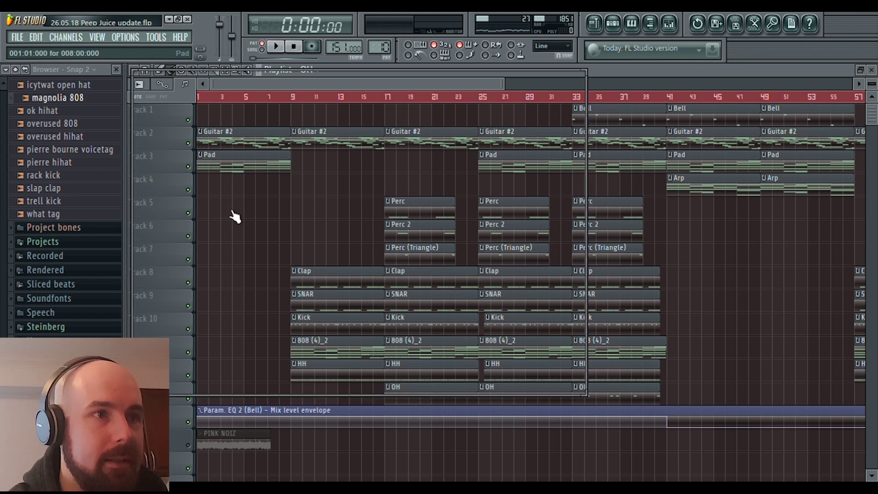
Open the Pad chord pattern in the piano roll, zoom out, and play it through once
double_click(236, 161)
left_click_drag(241, 91, 721, 112)
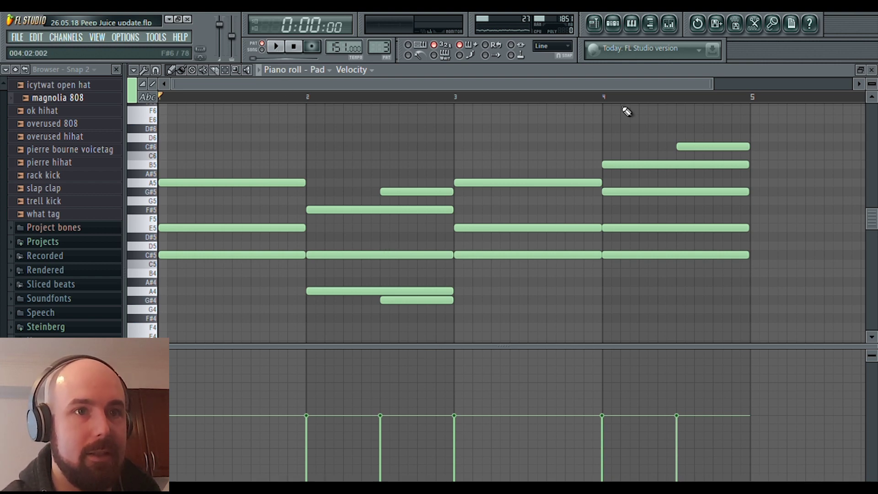
left_click(276, 48)
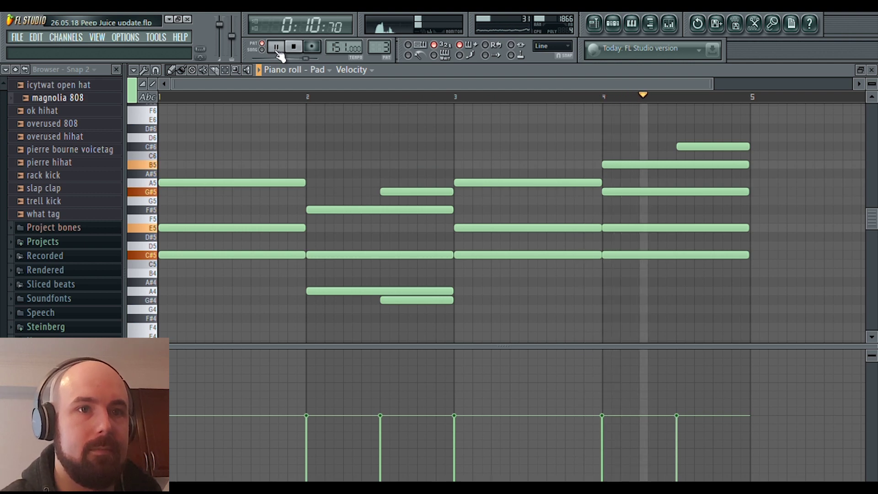
left_click(293, 46)
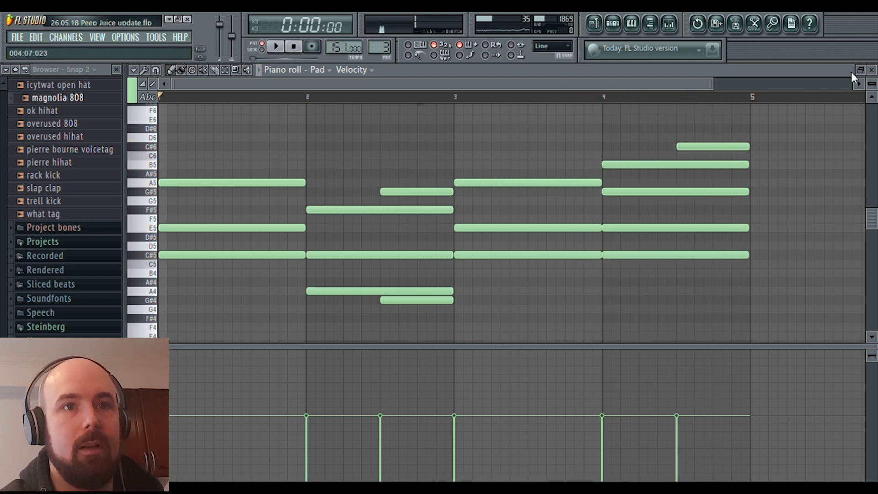
Close the Pad piano roll and open the Arp pattern zoomed out to all four bars
key("F7")
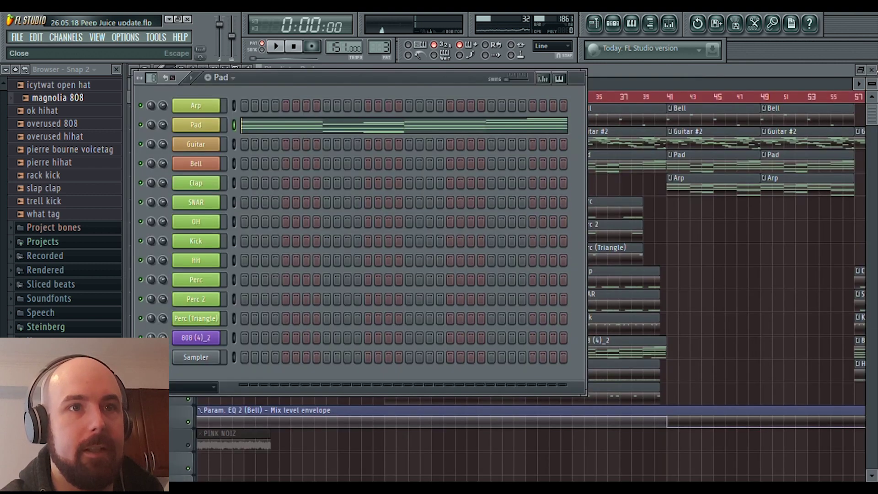
left_click(663, 72)
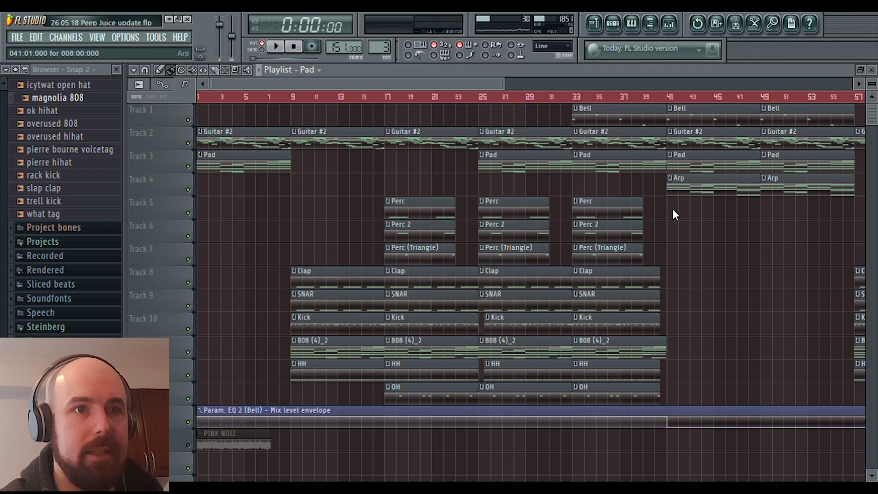
key("F7")
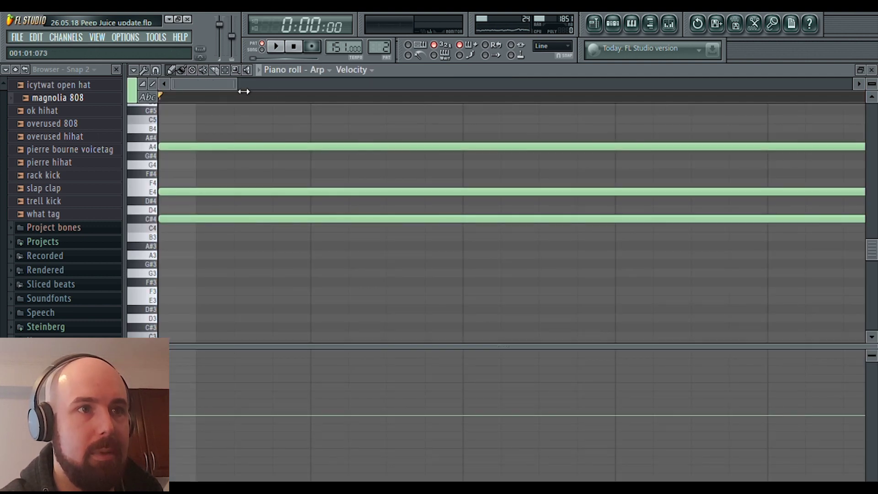
left_click_drag(244, 92, 765, 108)
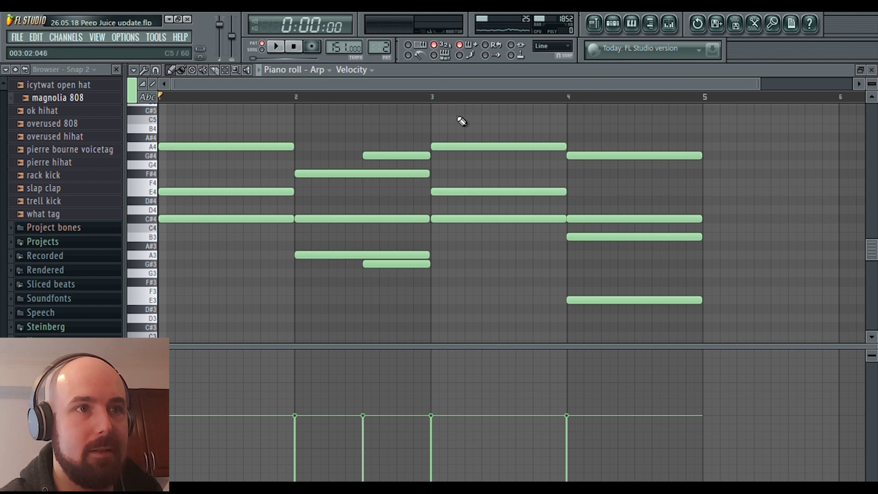
Audition the Arp chord progression, then go back to the playlist
left_click(279, 51)
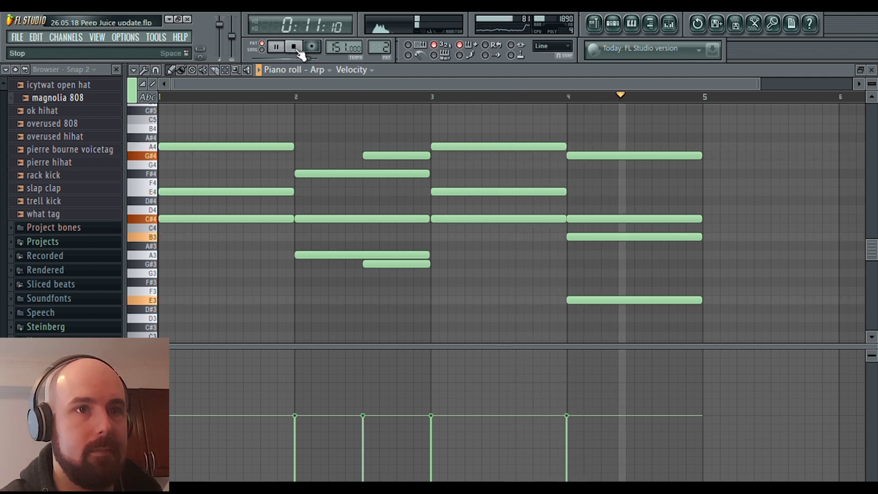
left_click(294, 47)
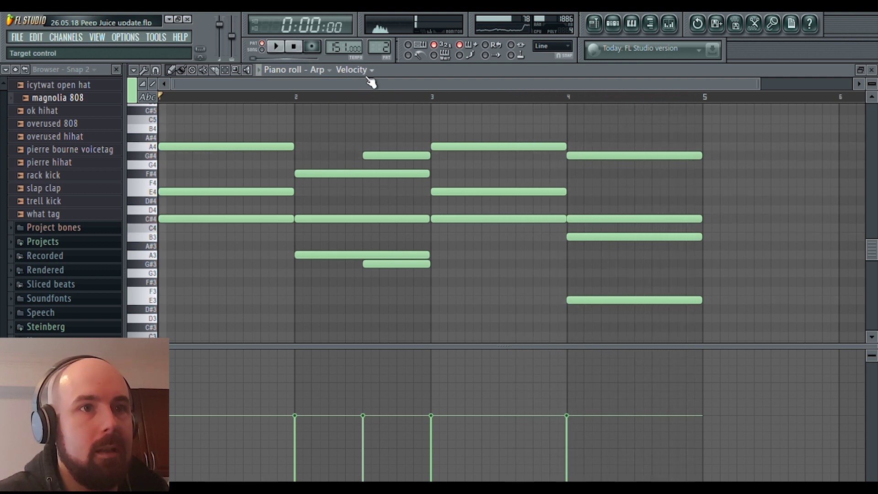
key("F5")
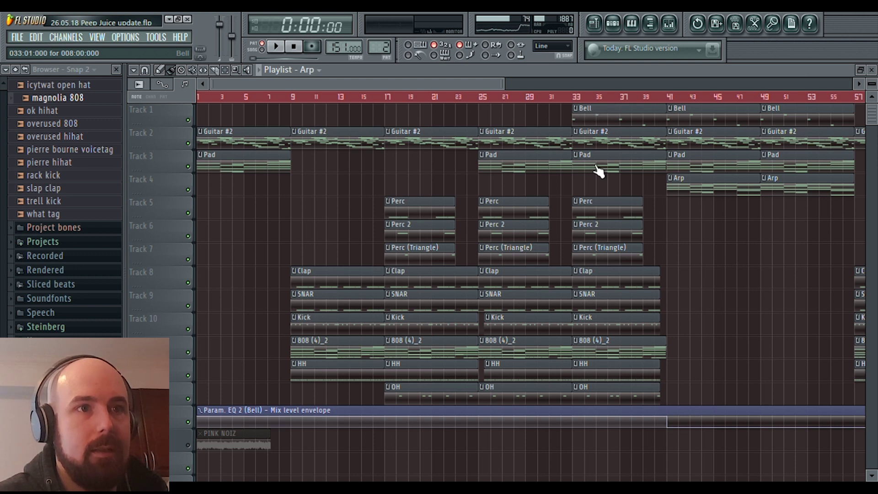
Open the Bell pattern's A6, C#7, A6, E6 notes zoomed out and audition them
key("F7")
left_click_drag(247, 95, 747, 123)
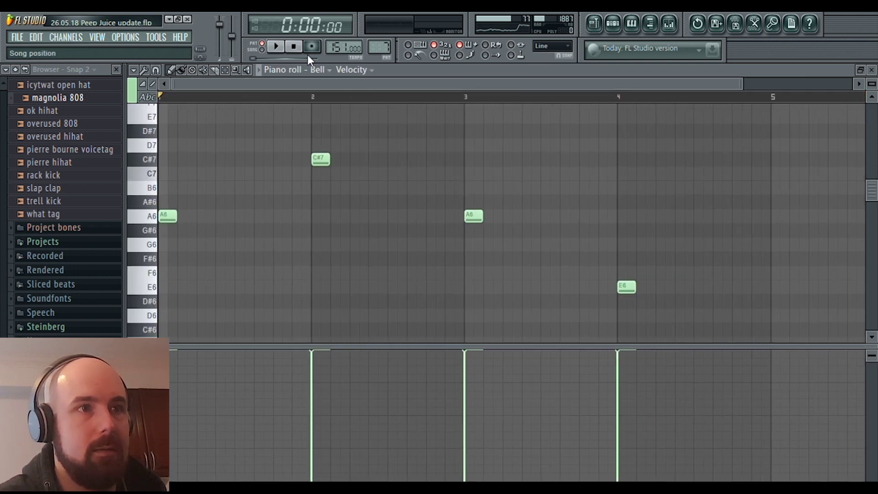
left_click(277, 48)
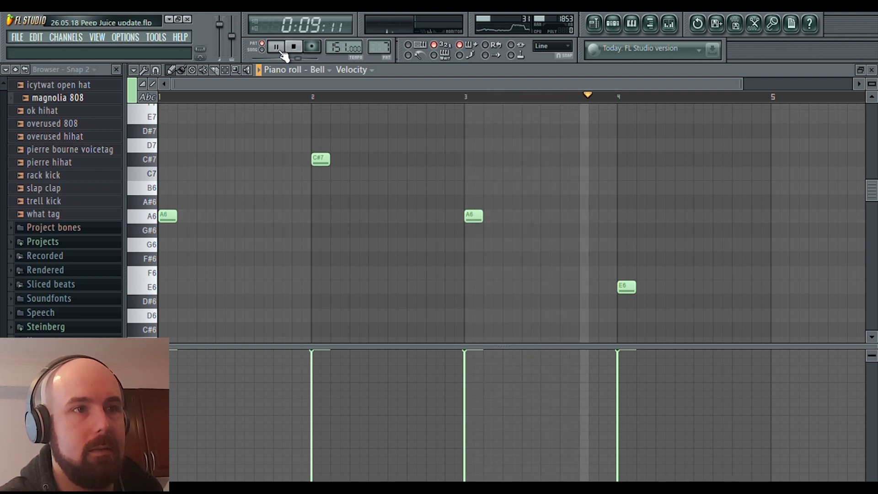
left_click(294, 48)
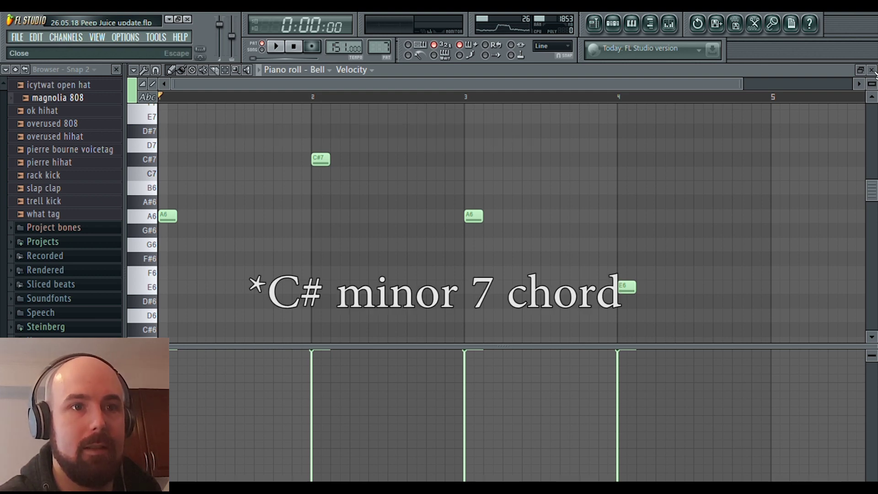
Close the Bell piano roll and open the Guitar #2 clip's notes in the piano roll
key("F6")
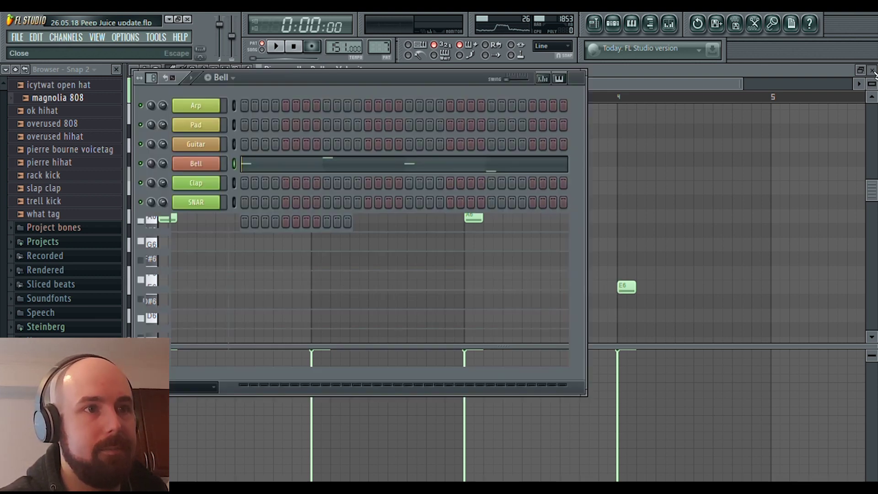
left_click(872, 69)
key("F6")
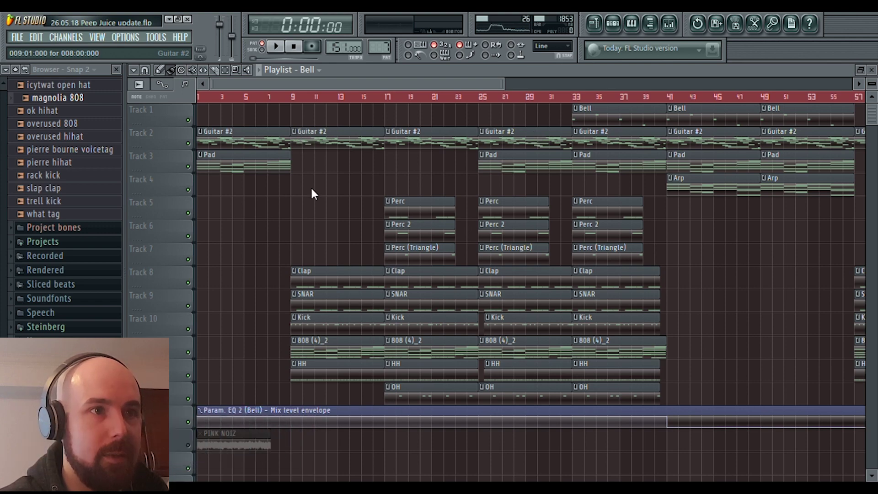
double_click(273, 137)
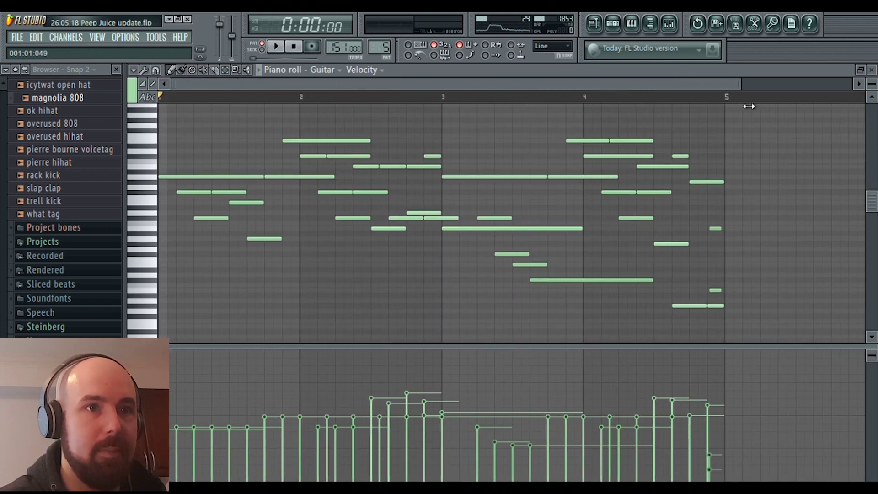
Zoom the notes vertically and compare the sparse Guitar pattern with the fuller Guitar #2
scroll(503, 219, "up", 2, "alt")
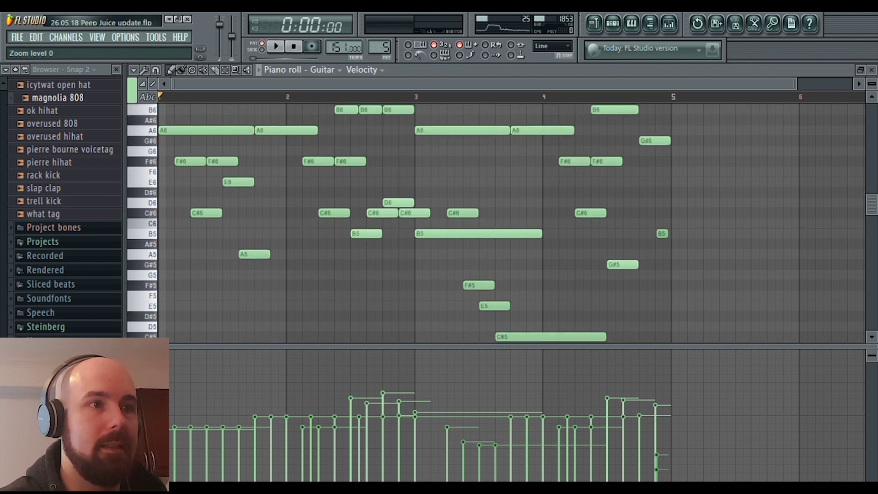
mouse_move(874, 208)
left_mouse_down()
mouse_move(874, 218)
mouse_move(874, 191)
mouse_move(871, 219)
mouse_move(871, 210)
left_mouse_up()
scroll(379, 48, "down", 1)
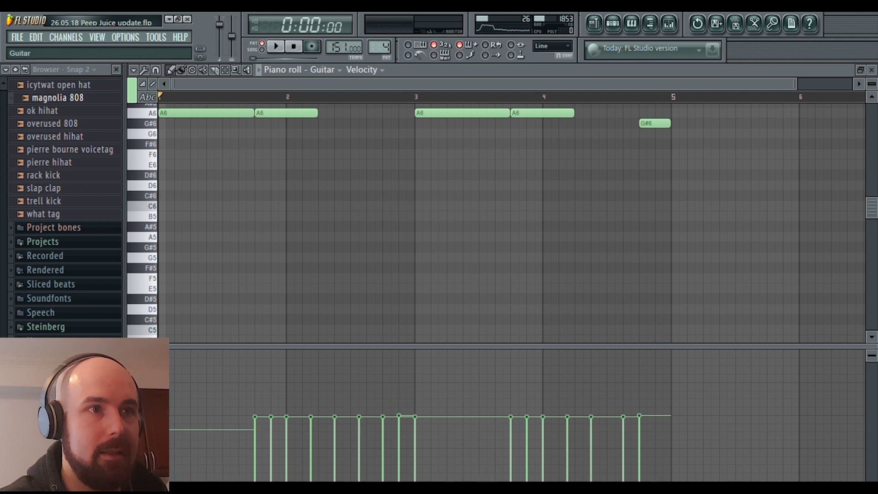
left_click_drag(871, 212, 874, 192)
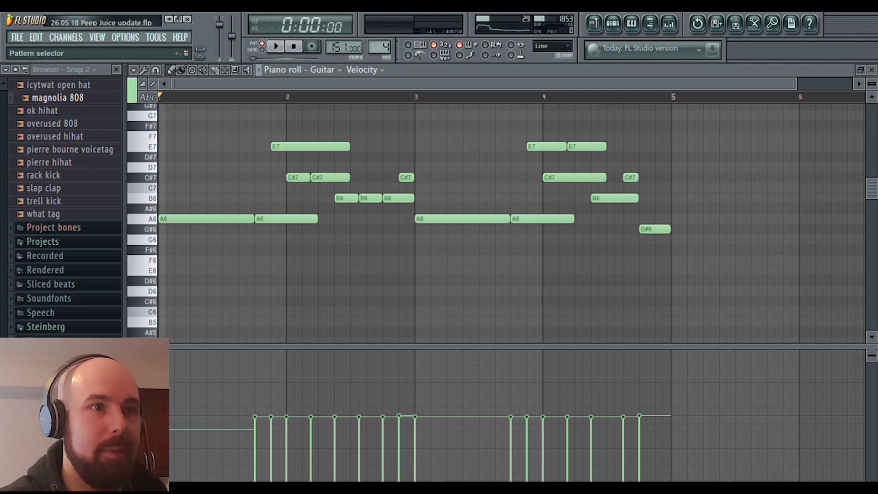
scroll(380, 47, "down", 1)
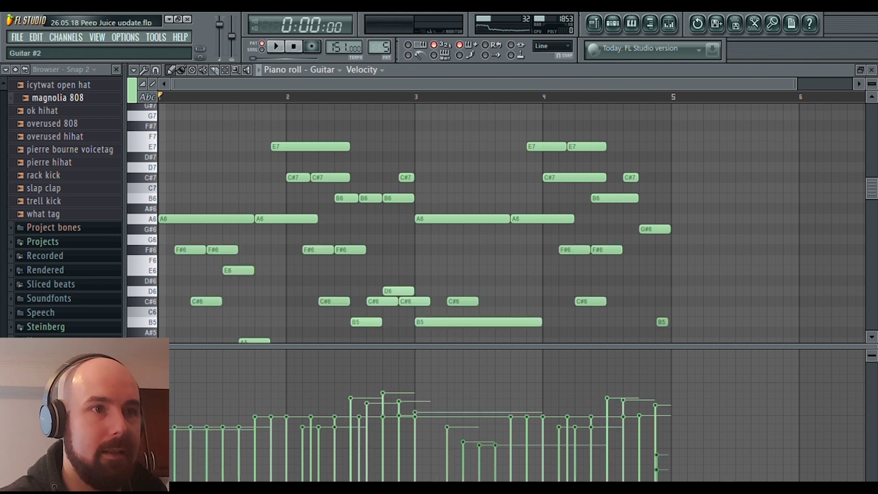
scroll(380, 47, "up", 1)
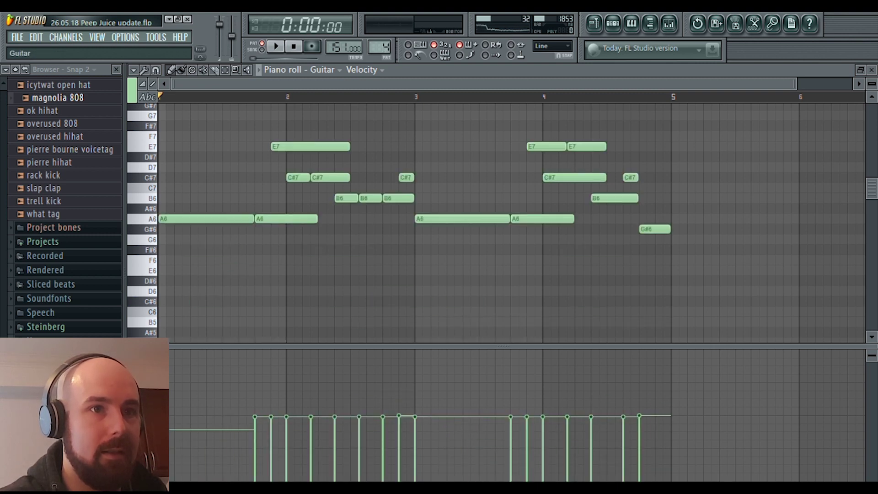
scroll(379, 48, "down", 1)
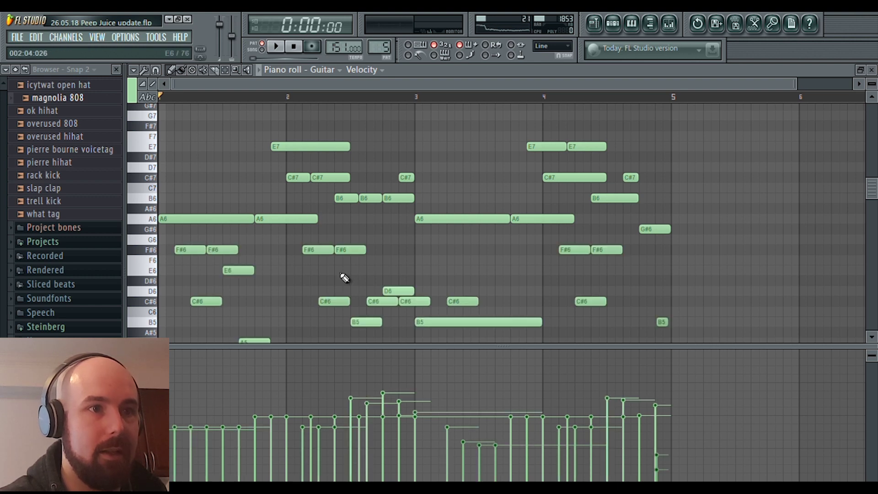
mouse_move(869, 196)
left_mouse_down()
mouse_move(870, 236)
mouse_move(870, 185)
left_mouse_up()
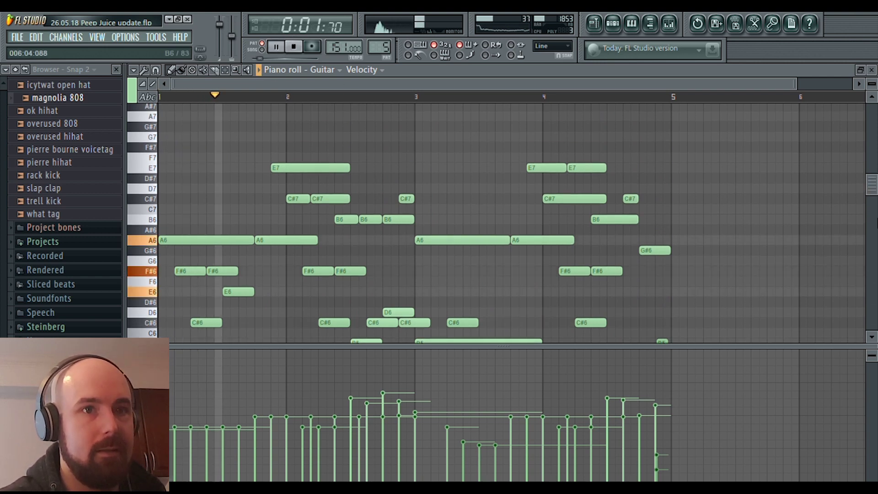
Play the Guitar melody once and stop it
left_click_drag(872, 188, 873, 191)
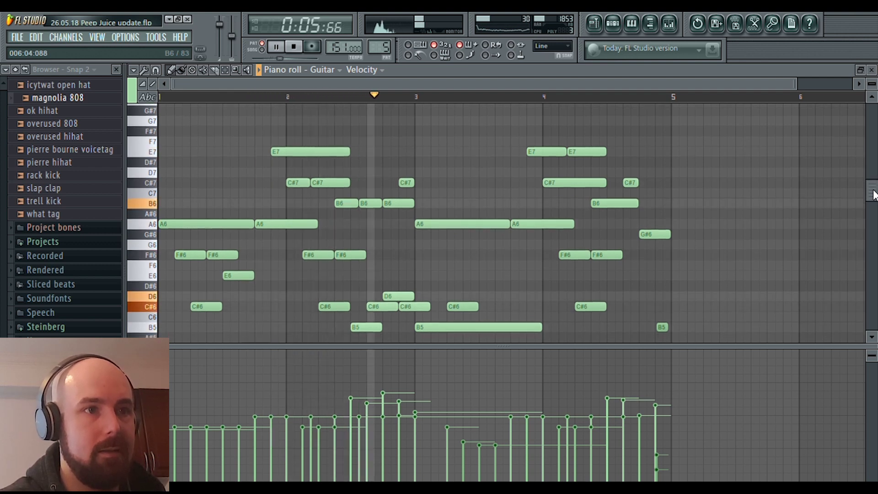
left_click_drag(874, 191, 874, 206)
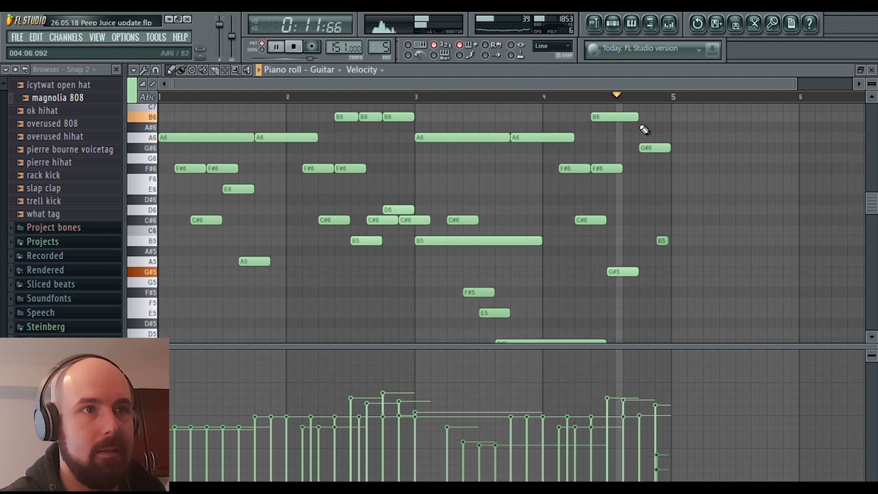
left_click(300, 49)
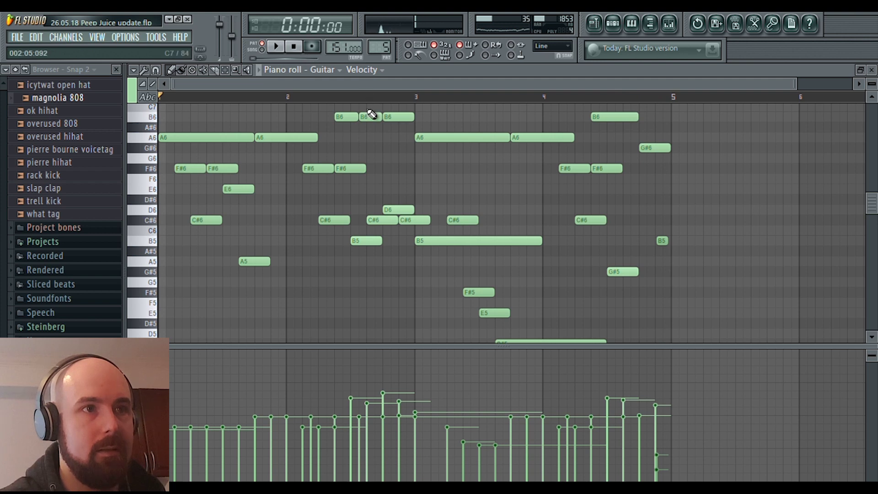
Replay the Guitar melody from the E7/C#7 notes, then return to the playlist
scroll(379, 47, "down", 1)
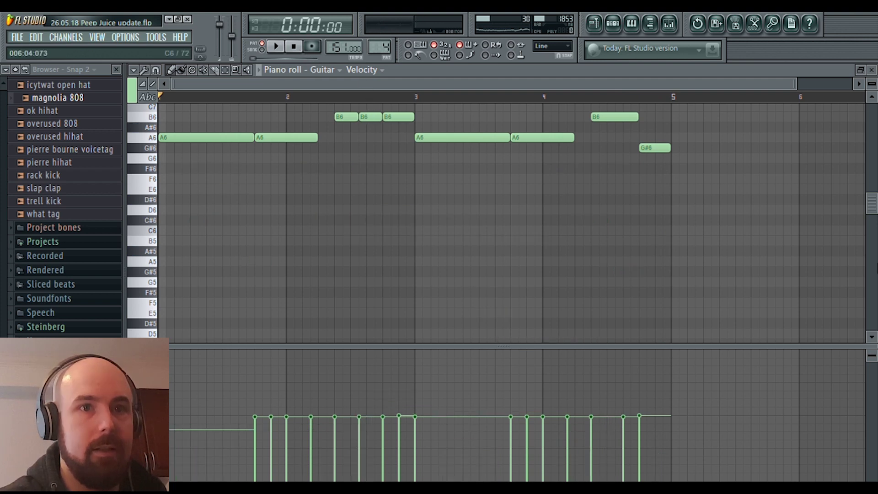
scroll(538, 173, "up", 4)
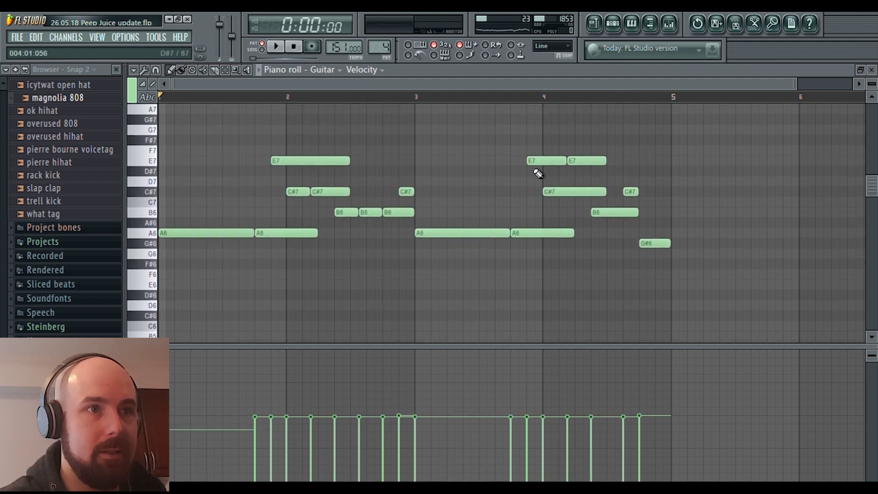
left_click(274, 49)
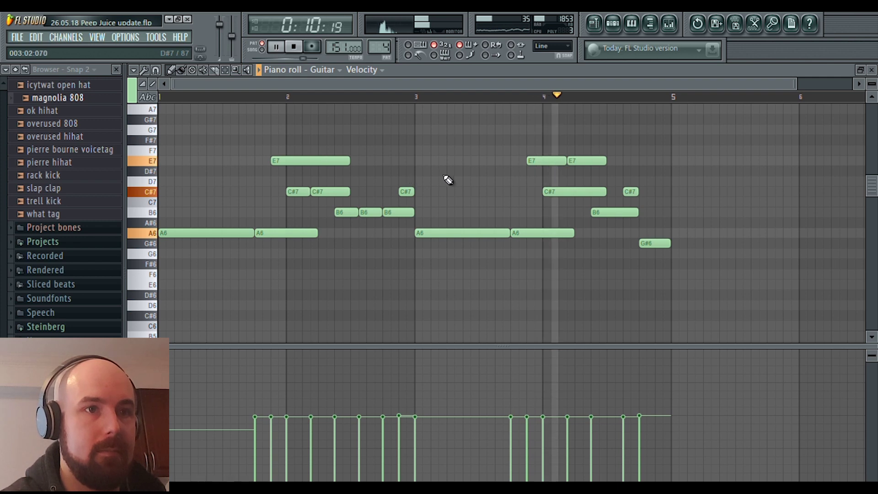
left_click(301, 50)
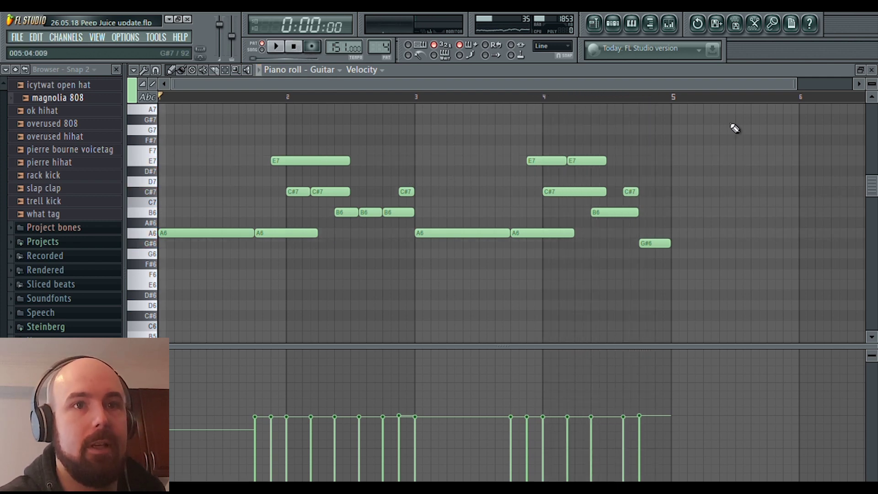
left_click(601, 26)
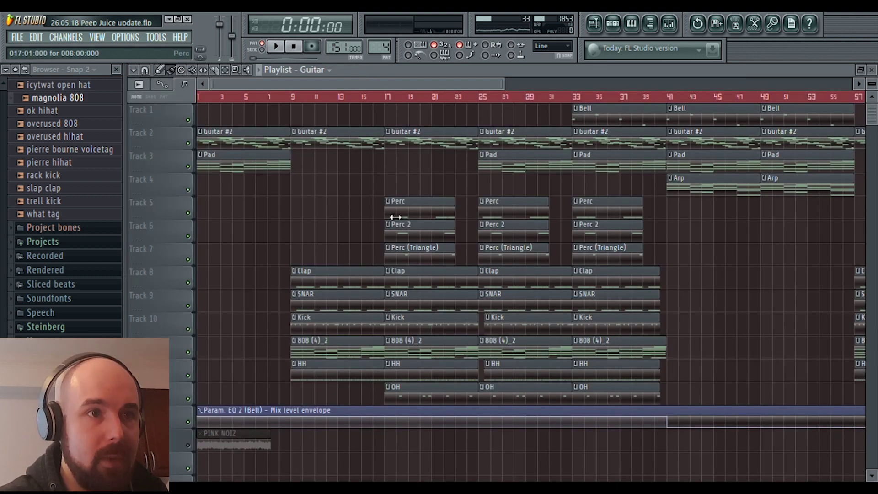
double_click(409, 256)
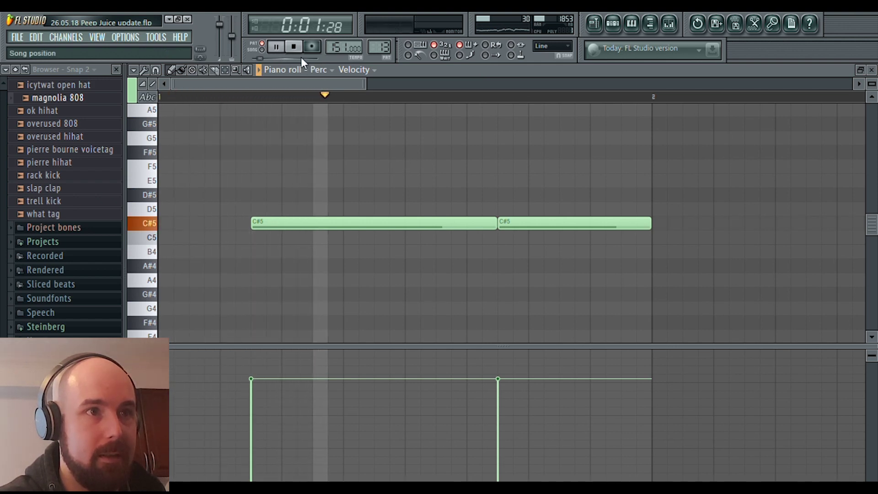
left_click(295, 48)
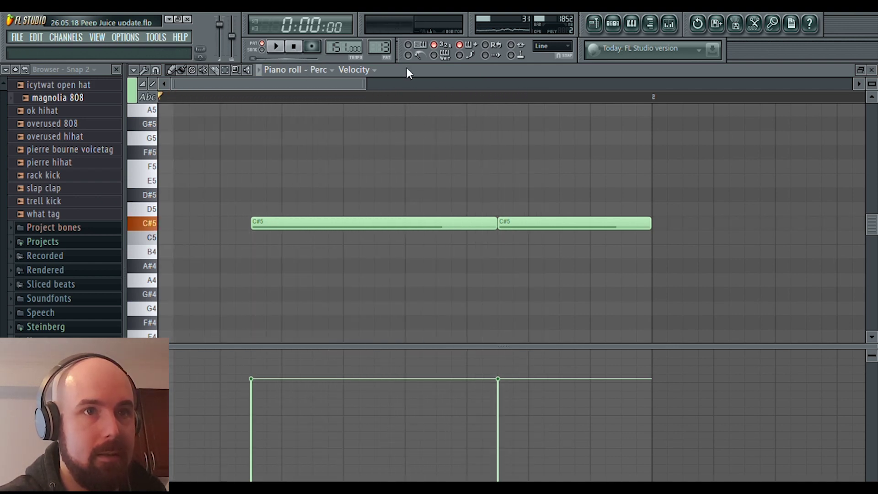
left_click(668, 24)
left_click(600, 27)
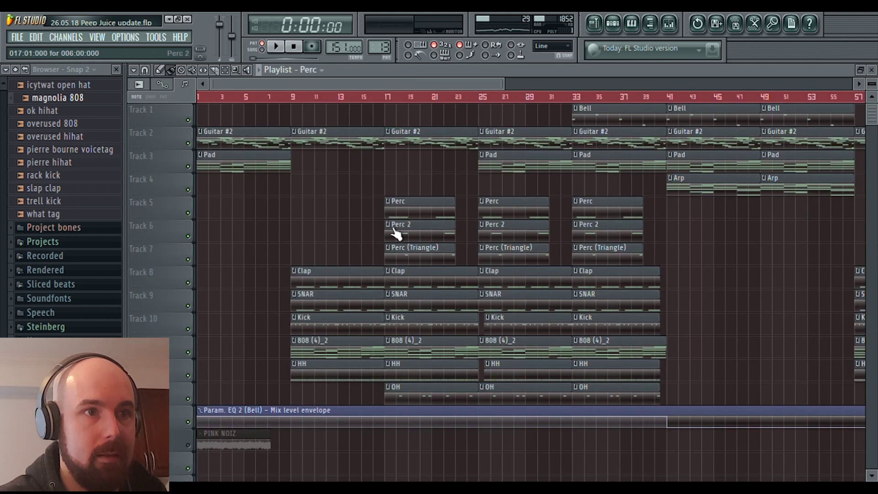
double_click(409, 274)
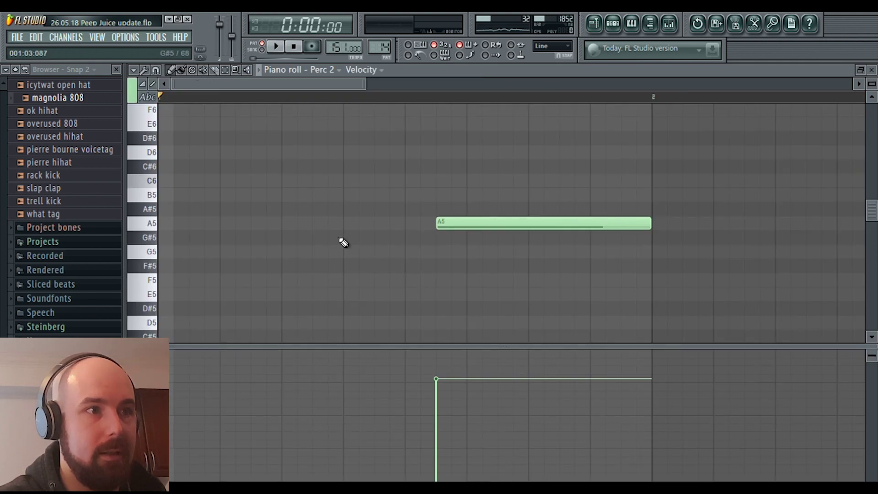
left_click(282, 51)
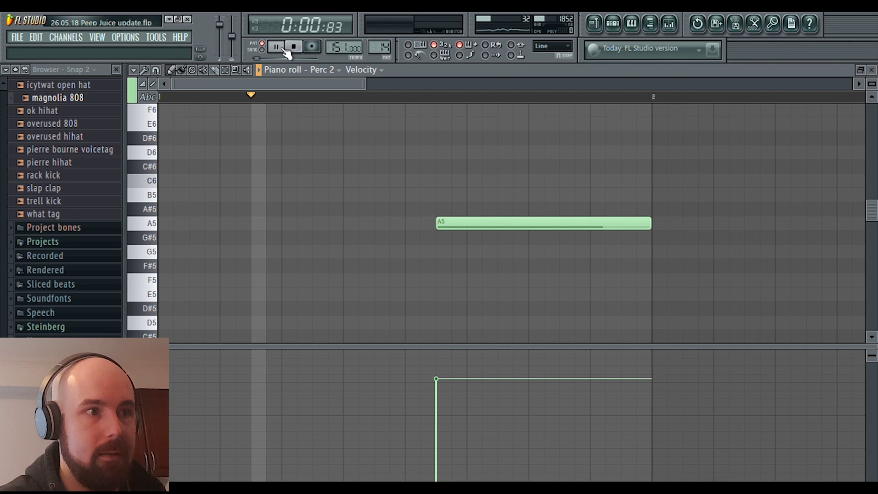
left_click(292, 47)
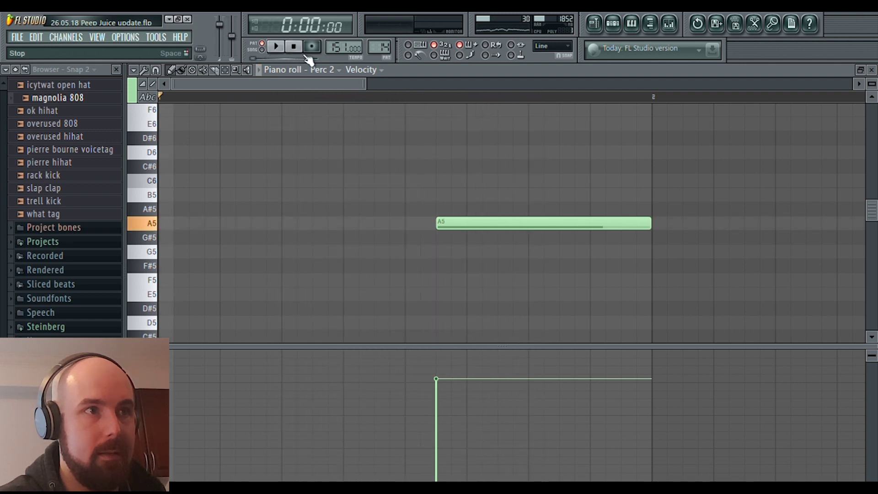
left_click(871, 71)
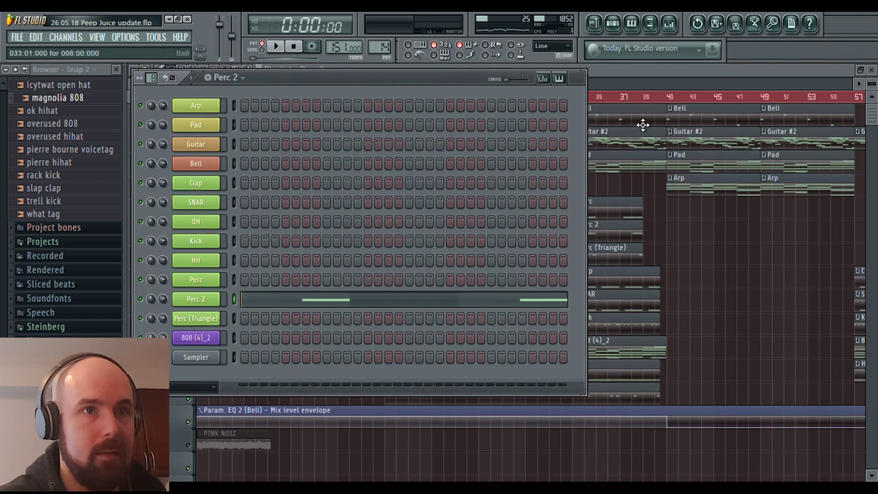
left_click(594, 29)
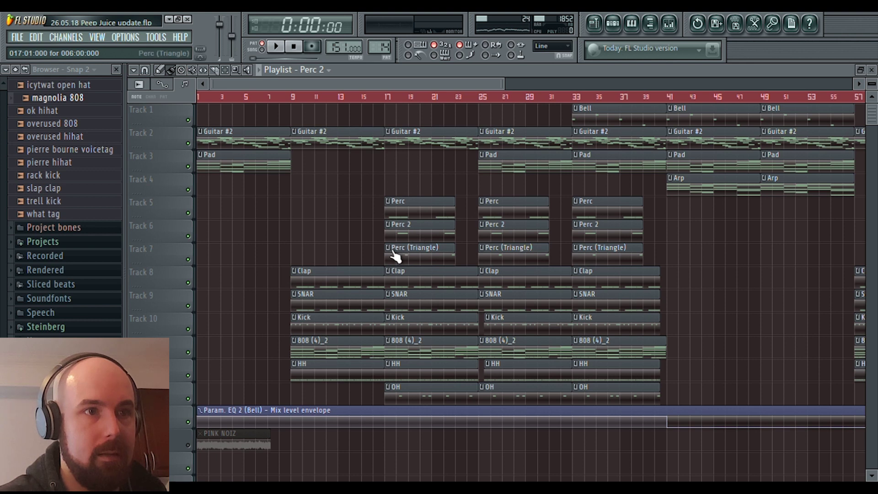
key("F7")
left_click_drag(256, 91, 551, 91)
left_click(276, 46)
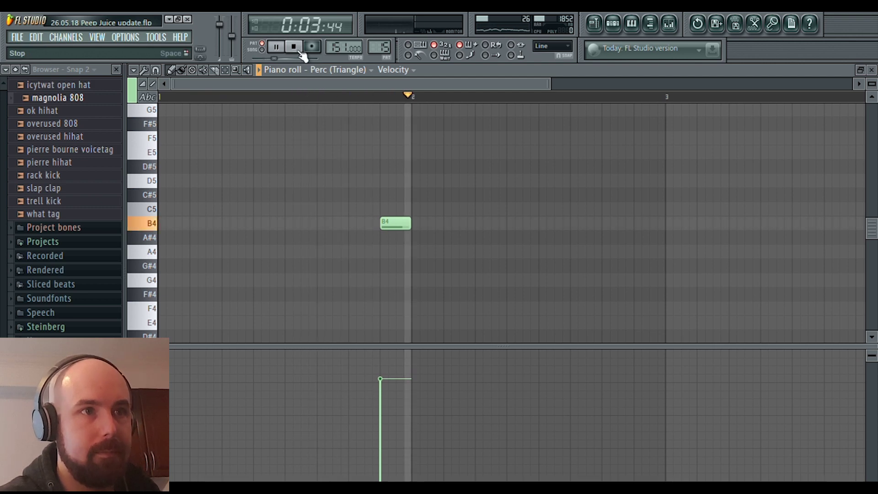
key("space")
left_click(873, 71)
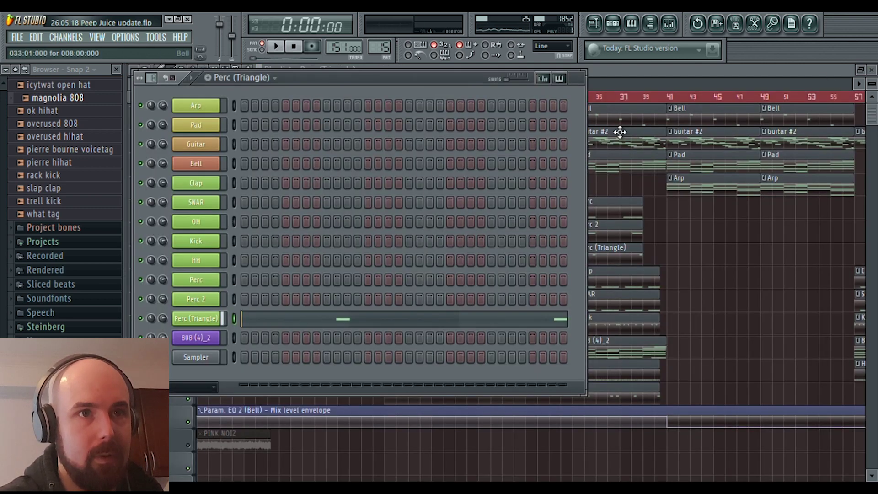
left_click(623, 72)
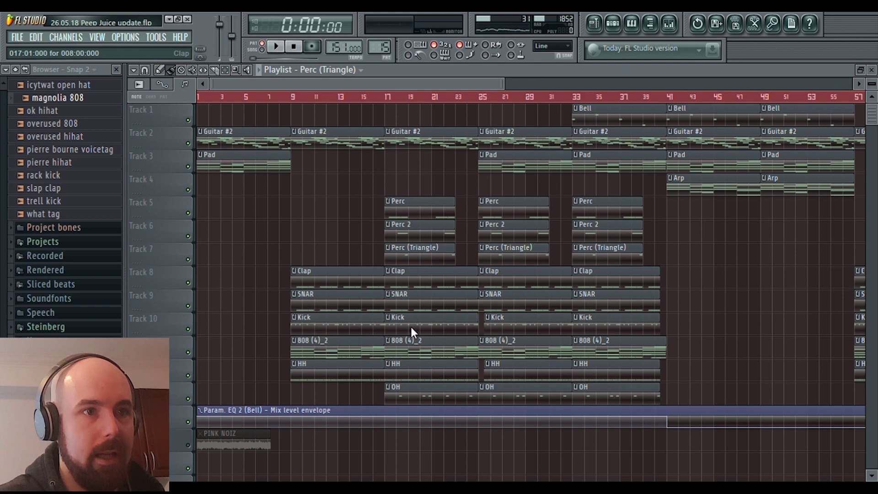
key("F7")
scroll(244, 95, "down", 5)
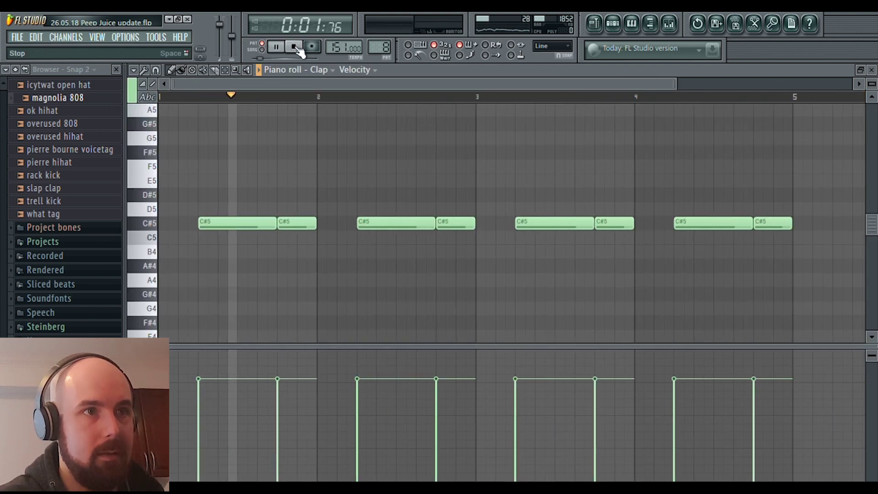
key("space")
key("Escape")
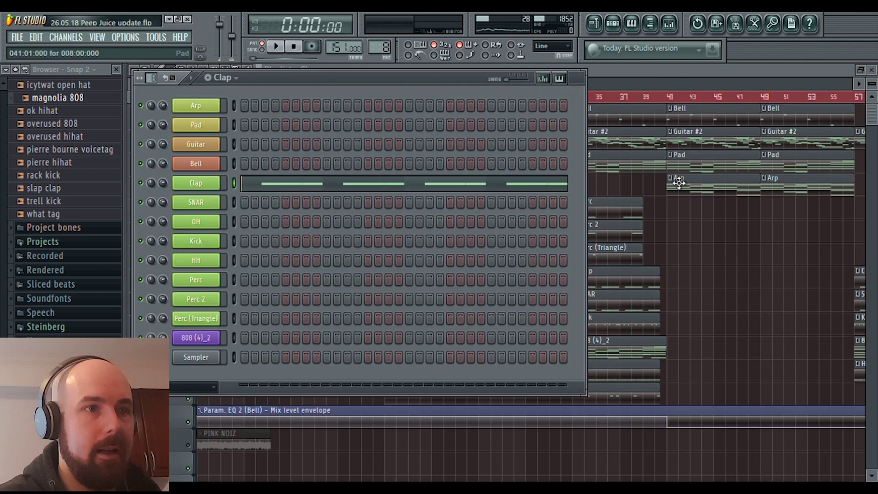
key("Escape")
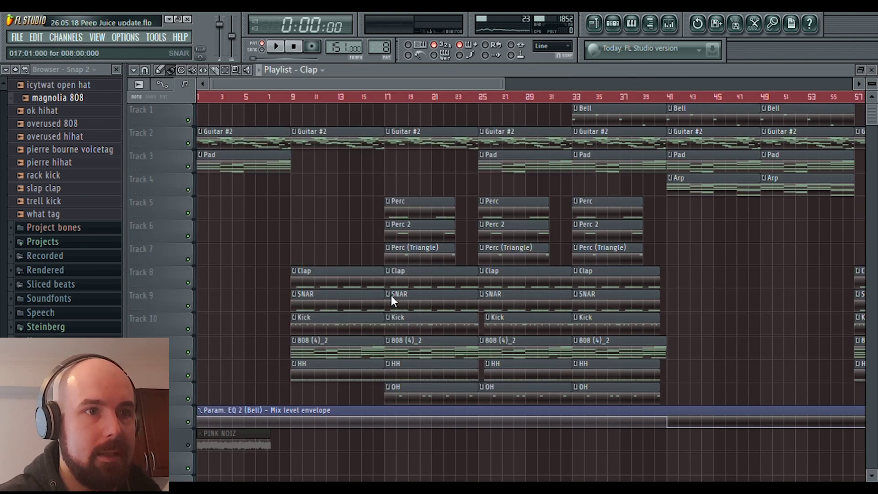
key("F7")
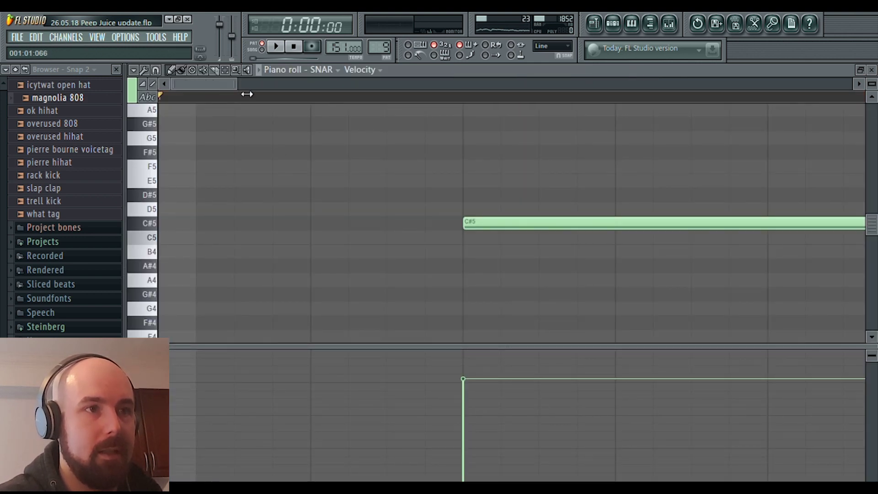
left_click_drag(247, 94, 461, 97)
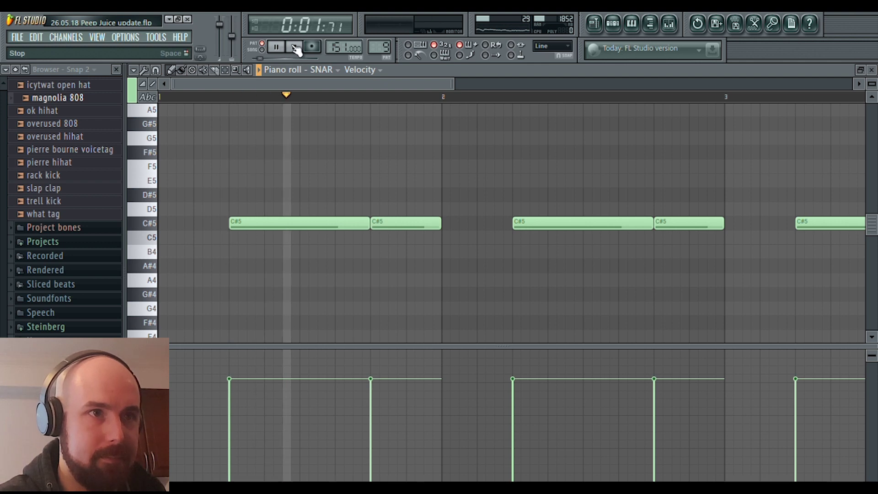
key("space")
left_click(873, 70)
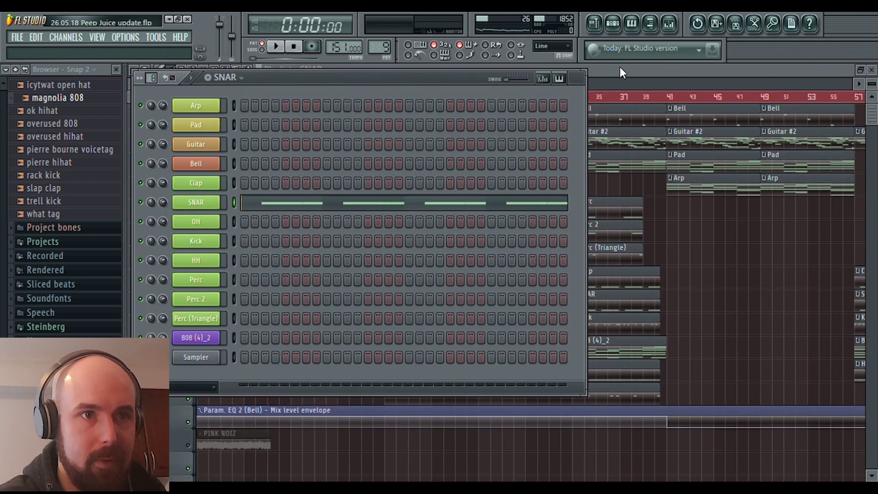
left_click(620, 71)
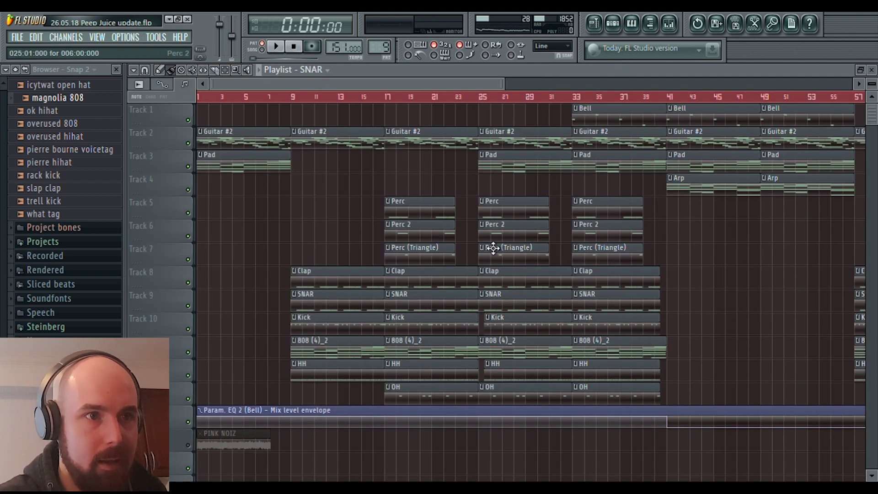
double_click(399, 354)
left_click_drag(242, 84, 392, 105)
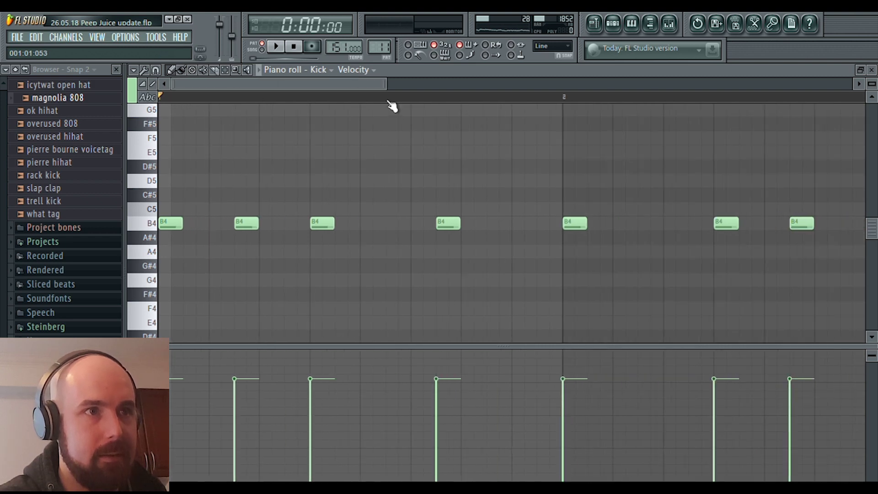
left_click(276, 46)
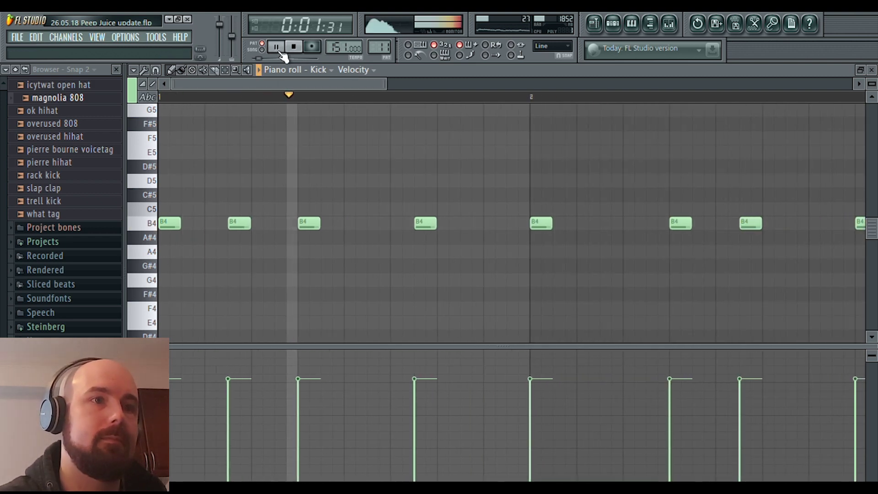
left_click_drag(389, 86, 846, 97)
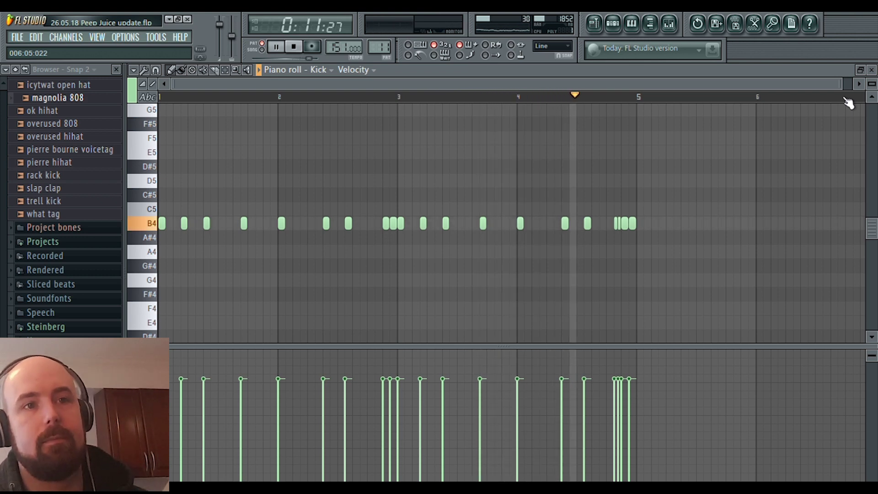
key("space")
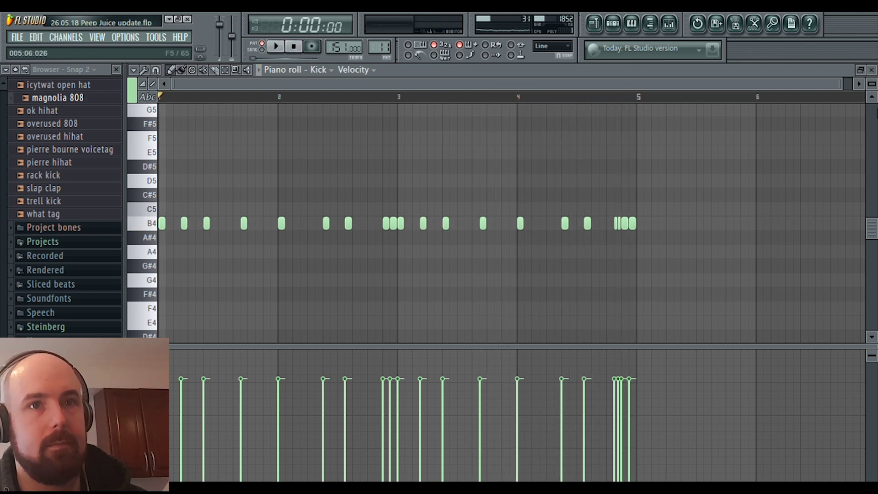
left_click(871, 70)
left_click(681, 71)
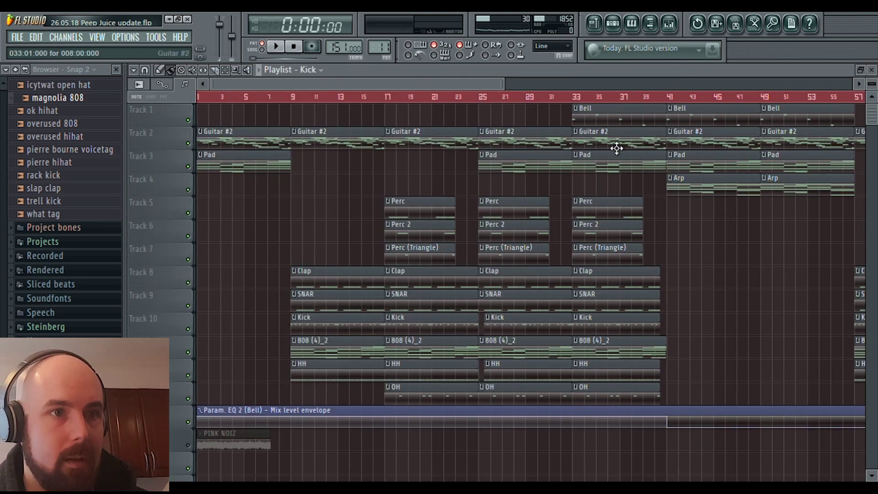
double_click(402, 360)
left_click_drag(233, 84, 688, 155)
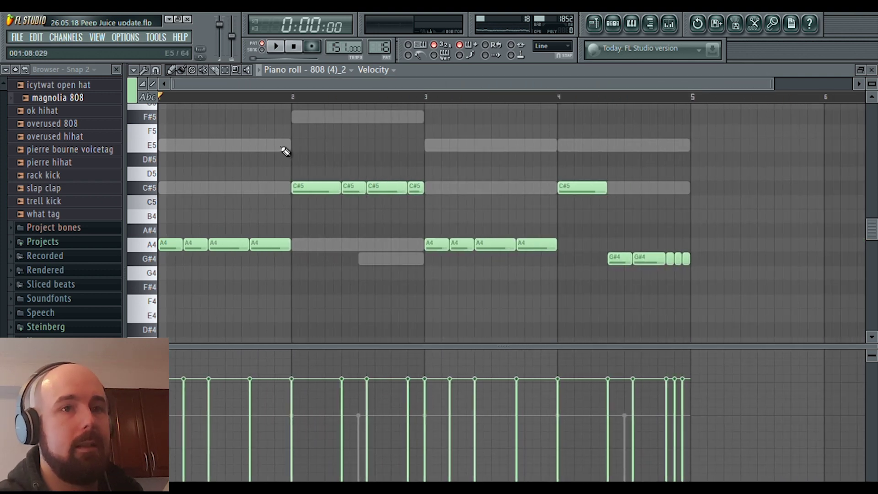
left_click(872, 70)
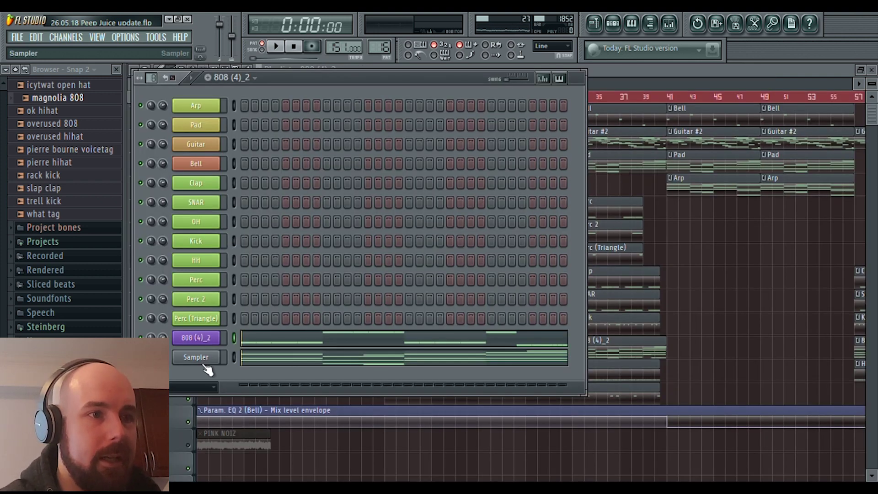
key("F7")
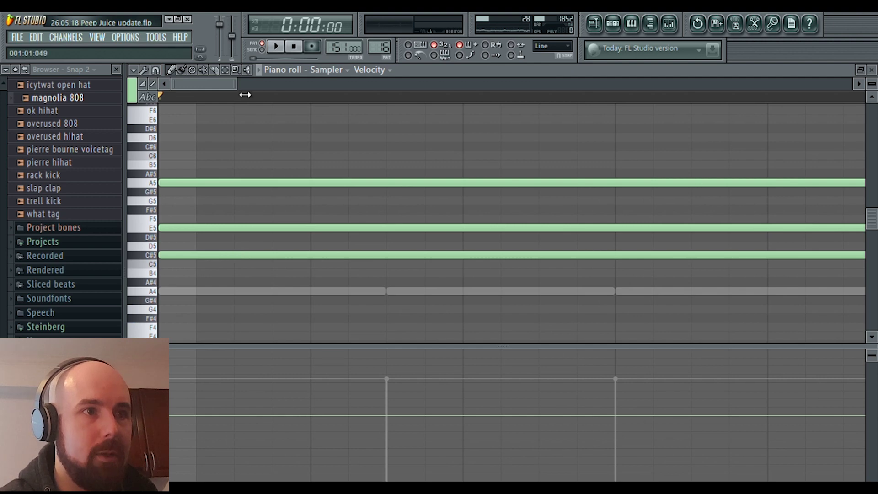
left_click_drag(244, 84, 803, 117)
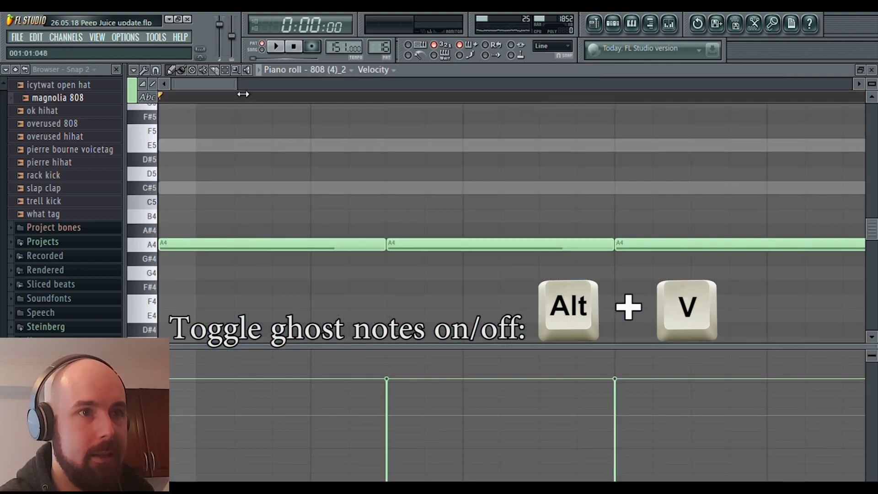
left_click_drag(243, 94, 807, 132)
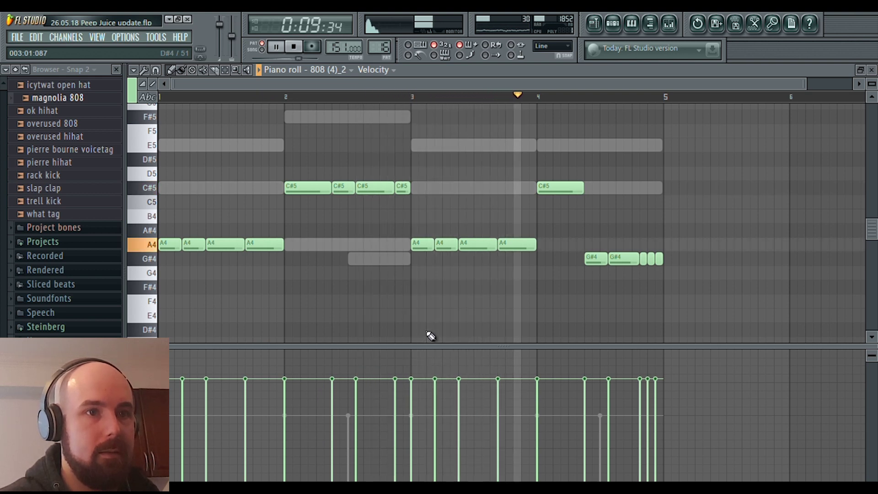
left_click(294, 47)
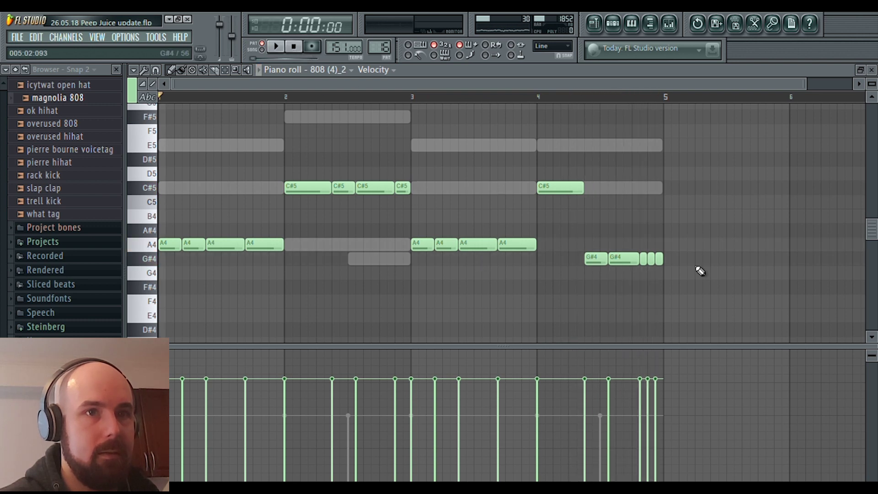
key("F7")
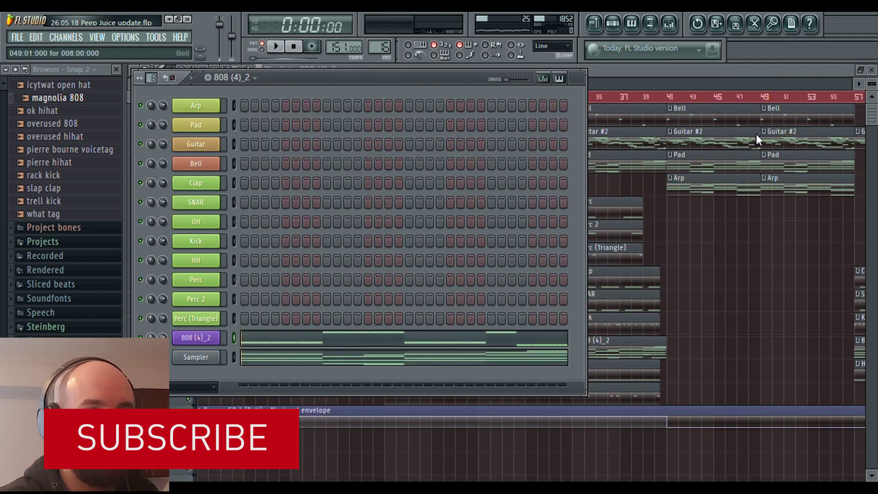
key("F6")
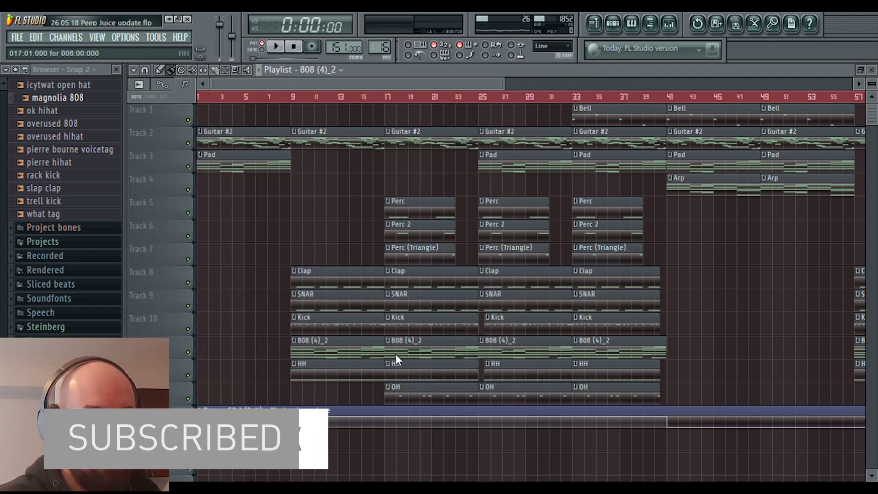
double_click(395, 370)
left_click_drag(236, 84, 791, 84)
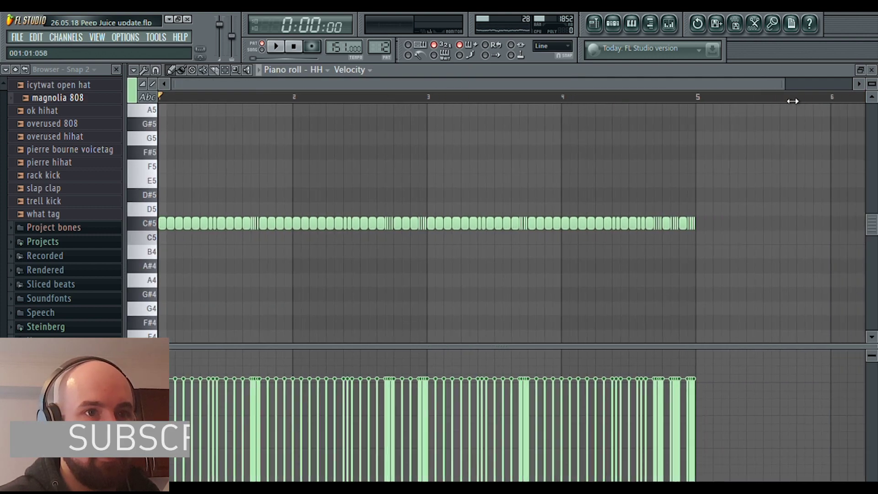
left_click(279, 50)
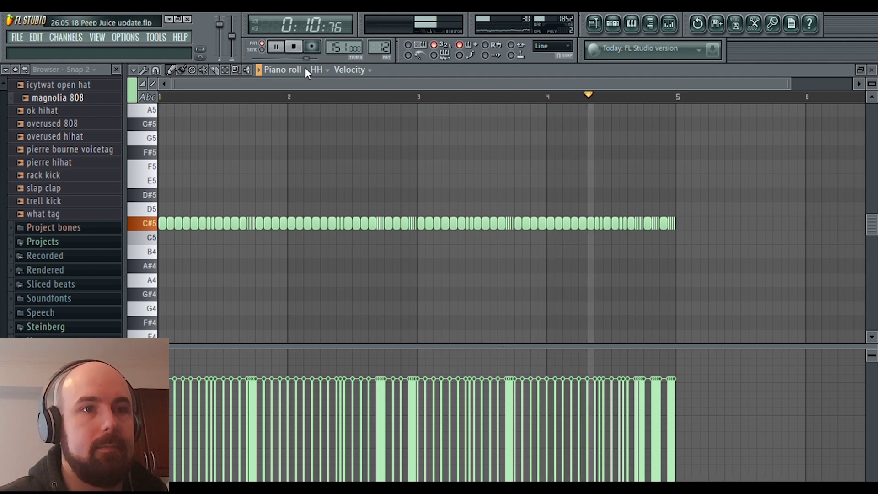
key("space")
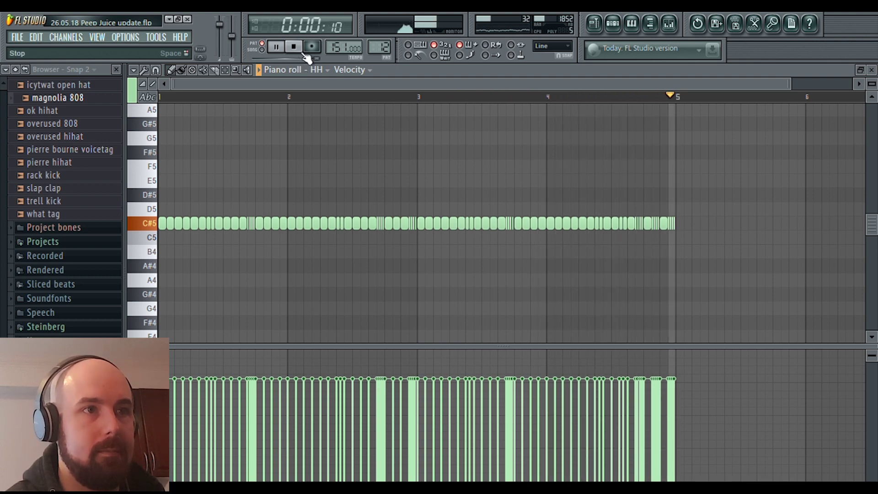
left_click(873, 70)
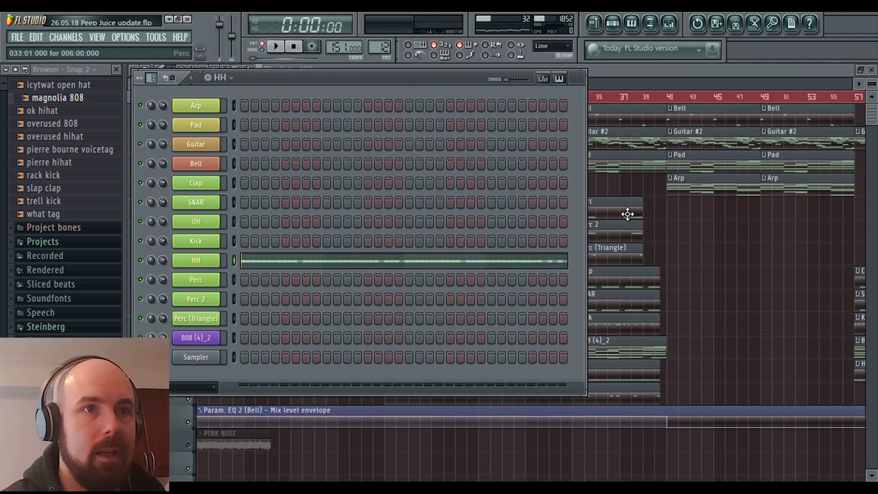
left_click(629, 73)
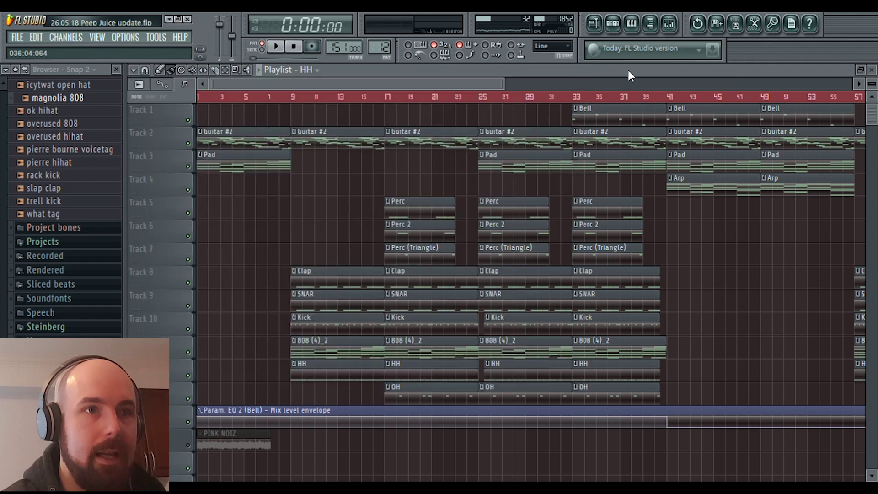
Open and audition the OH open-hat pattern's five A4 notes
double_click(405, 387)
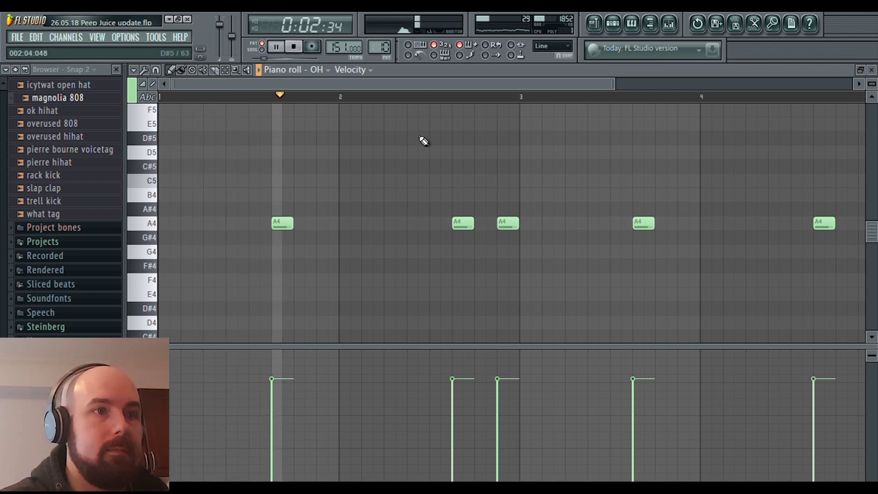
left_click_drag(615, 83, 760, 102)
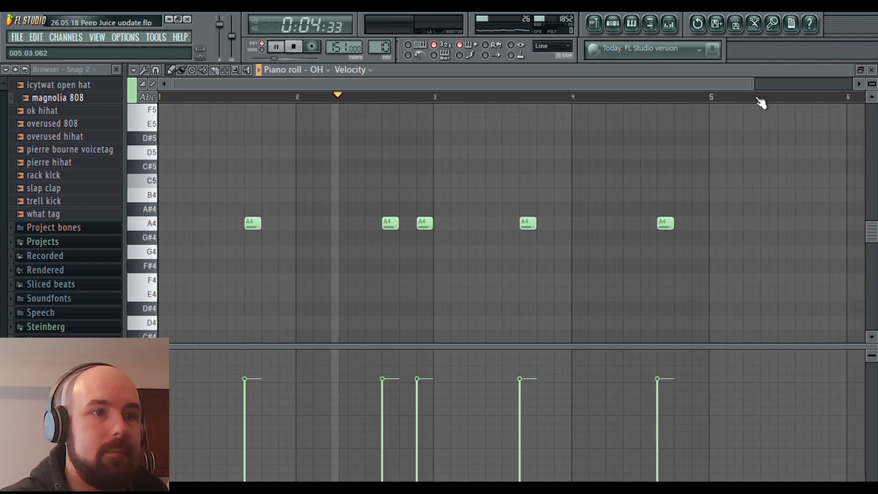
left_click(294, 47)
Close the OH piano roll and switch playback from pattern to song mode
left_click(872, 70)
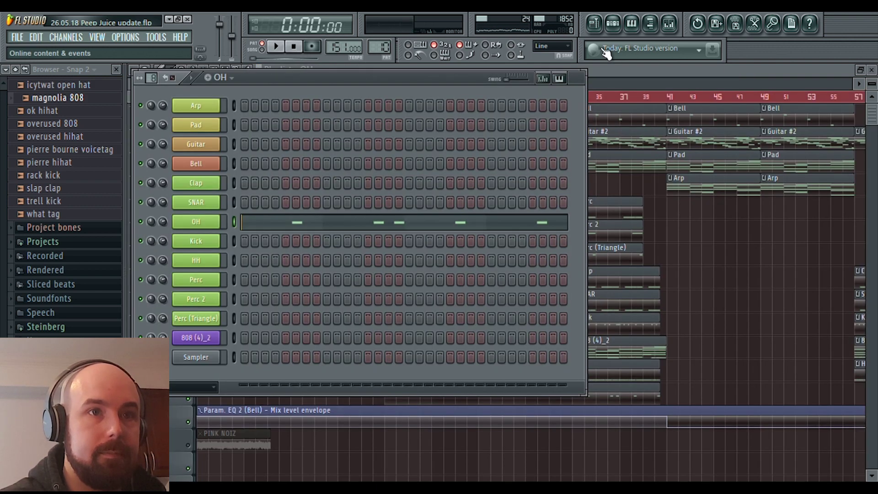
left_click(657, 67)
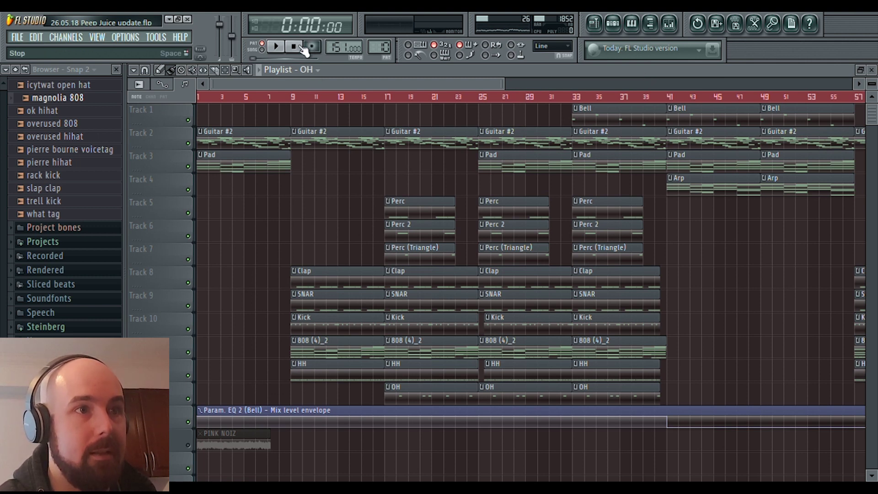
left_click(269, 51)
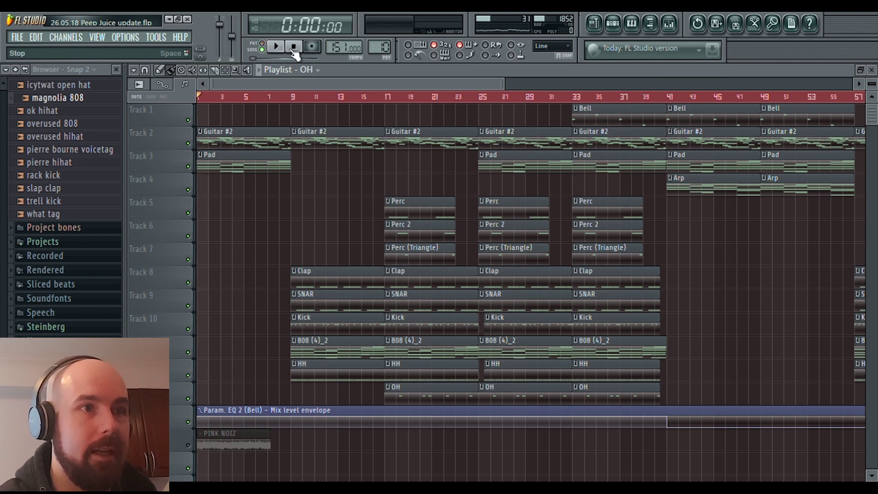